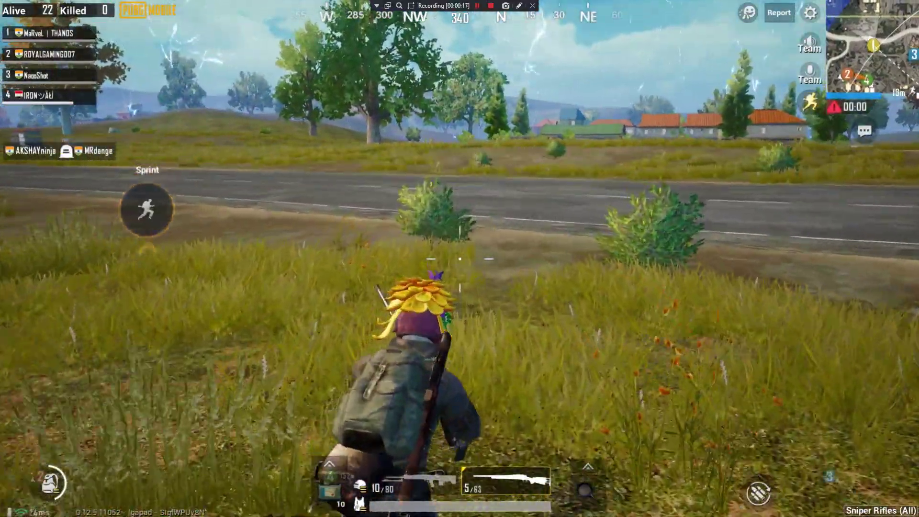
# - Play the PUBG Mobile sniper-training clip through to the QBU kill, ending on the Windows desktop
pyautogui.press('w')
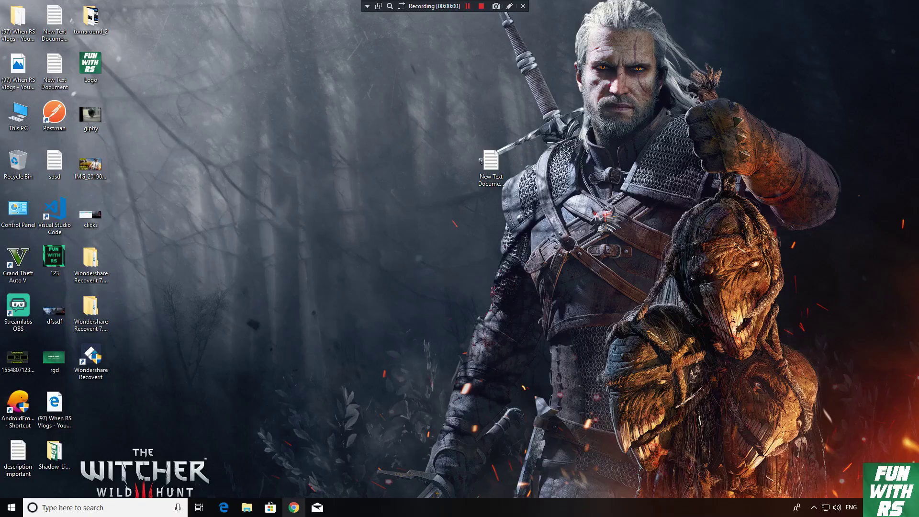
# - Load the clk.ink short link in Chrome, dismiss the deposit advert and scroll until redirected
pyautogui.press('super+4')
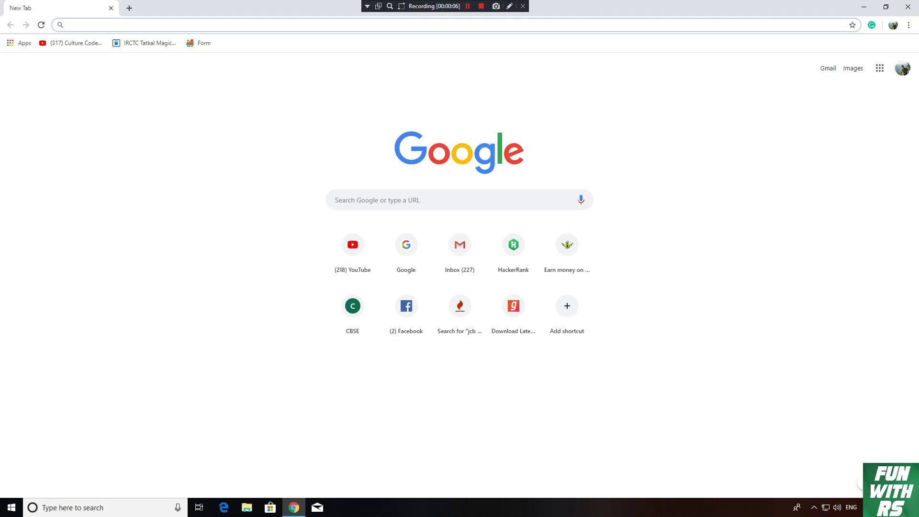
pyautogui.write('https://clk.ink/BAsjRFVQ')
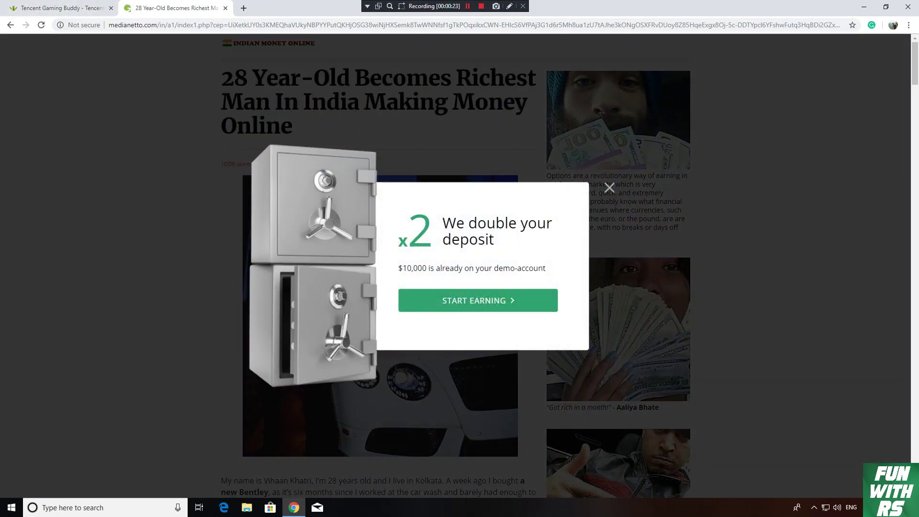
pyautogui.press('Escape')
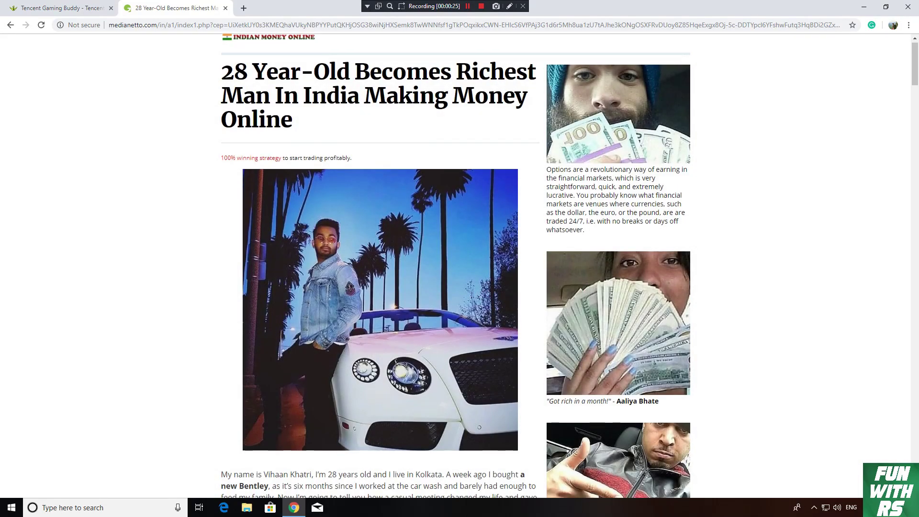
pyautogui.scroll(-15, 455, 266)
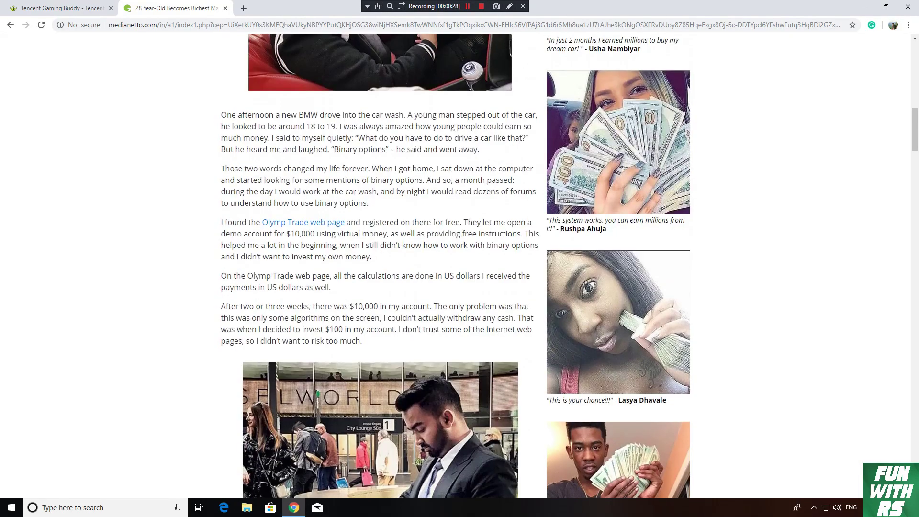
pyautogui.scroll(-4, 455, 266)
pyautogui.scroll(15, 455, 266)
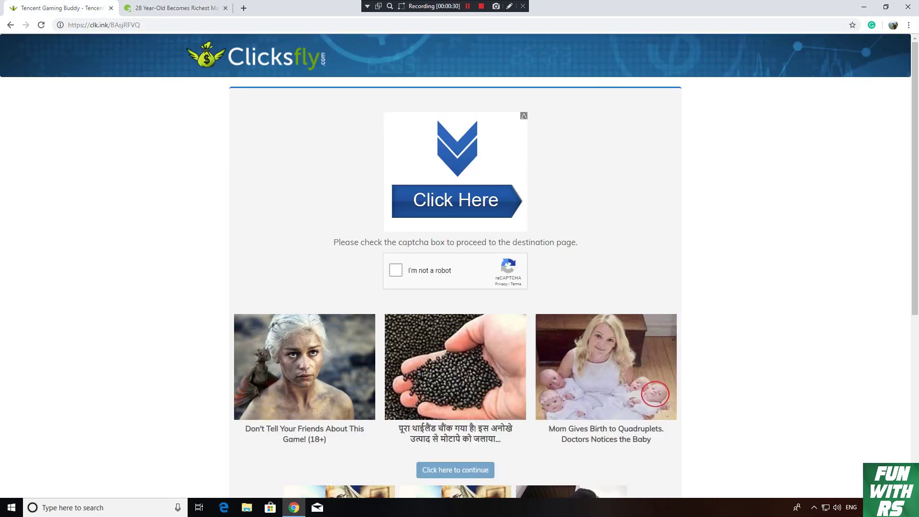
# - Tick 'I'm not a robot' and continue through to the Tencent Gaming Buddy download page
pyautogui.click(396, 270)
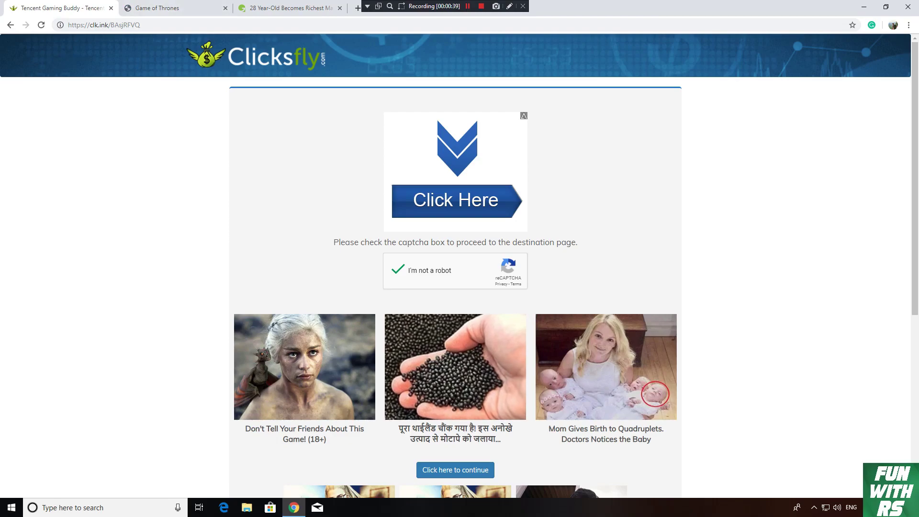
pyautogui.click(455, 469)
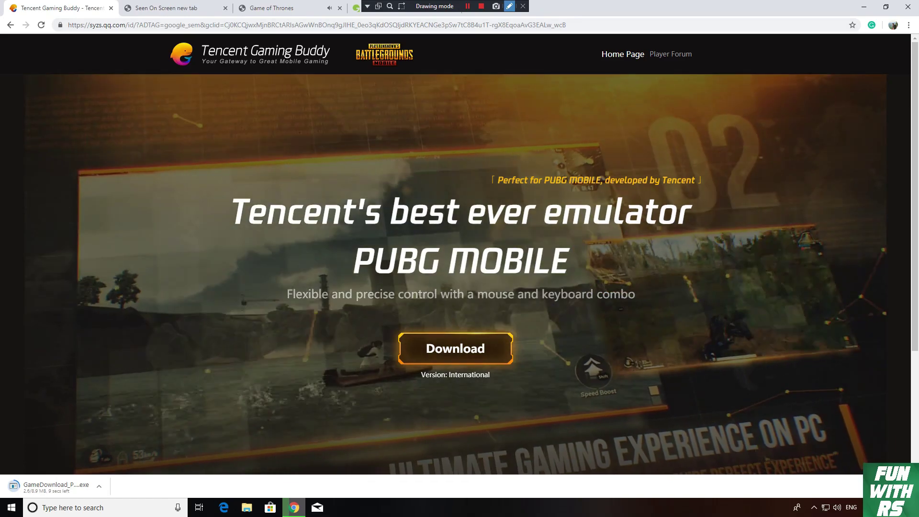
# - Draw red arrows pointing at the finished GameDownload installer in Chrome's download bar
pyautogui.moveTo(125, 275)
pyautogui.mouseDown()
pyautogui.moveTo(72, 390)
pyautogui.moveTo(60, 460)
pyautogui.mouseUp()
pyautogui.moveTo(46, 377)
pyautogui.mouseDown()
pyautogui.moveTo(60, 459)
pyautogui.moveTo(97, 431)
pyautogui.mouseUp()
pyautogui.moveTo(36, 381)
pyautogui.mouseDown()
pyautogui.moveTo(60, 465)
pyautogui.moveTo(164, 401)
pyautogui.mouseUp()
pyautogui.moveTo(62, 464); pyautogui.dragTo(185, 424)
pyautogui.moveTo(149, 479)
pyautogui.mouseDown()
pyautogui.moveTo(29, 422)
pyautogui.moveTo(158, 431)
pyautogui.moveTo(230, 507)
pyautogui.mouseUp()
# - Add more red loops around the downloaded installer file
pyautogui.moveTo(57, 402)
pyautogui.mouseDown()
pyautogui.moveTo(211, 412)
pyautogui.moveTo(235, 478)
pyautogui.mouseUp()
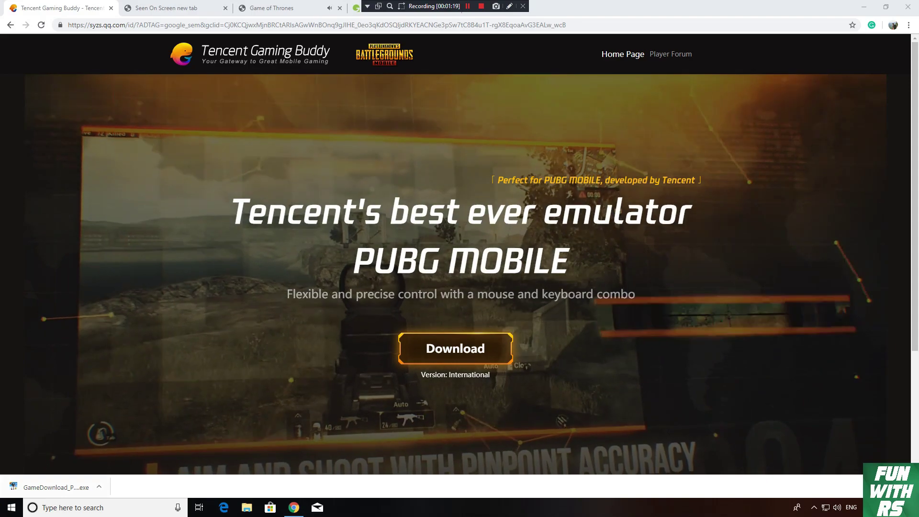
# - Run the Gaming Buddy installer so PUBG MOBILE starts downloading, then clear the red pen marks
pyautogui.click(79, 488)
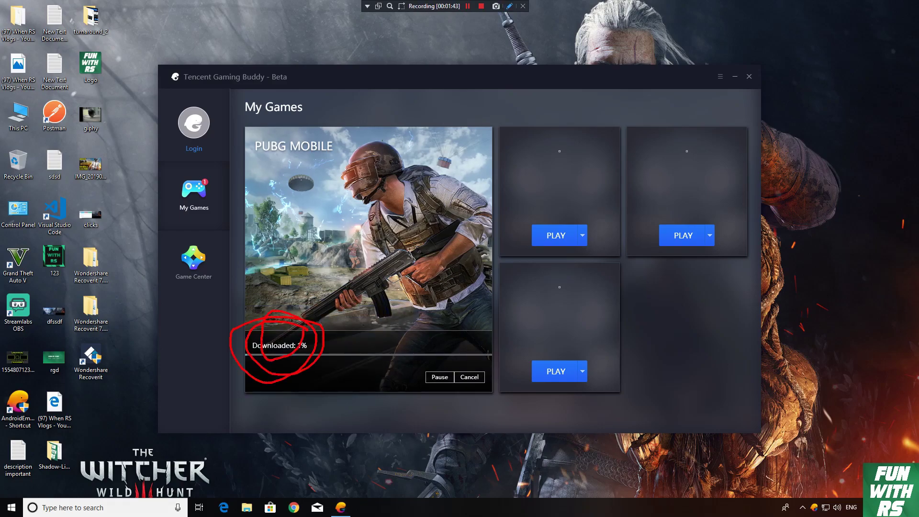
pyautogui.click(510, 6)
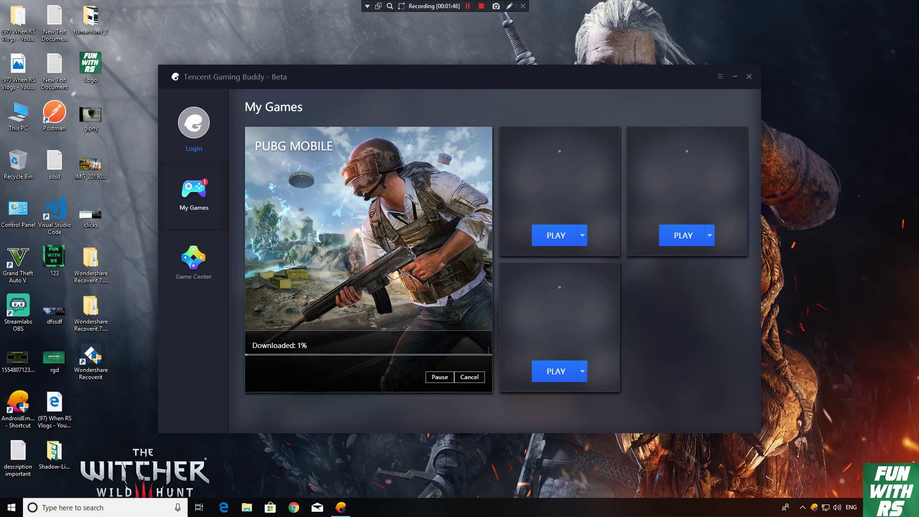
# - Circle INSTALL on the Treasure Hunt banner, then return to My Games showing PUBG MOBILE at 2%
pyautogui.click(193, 261)
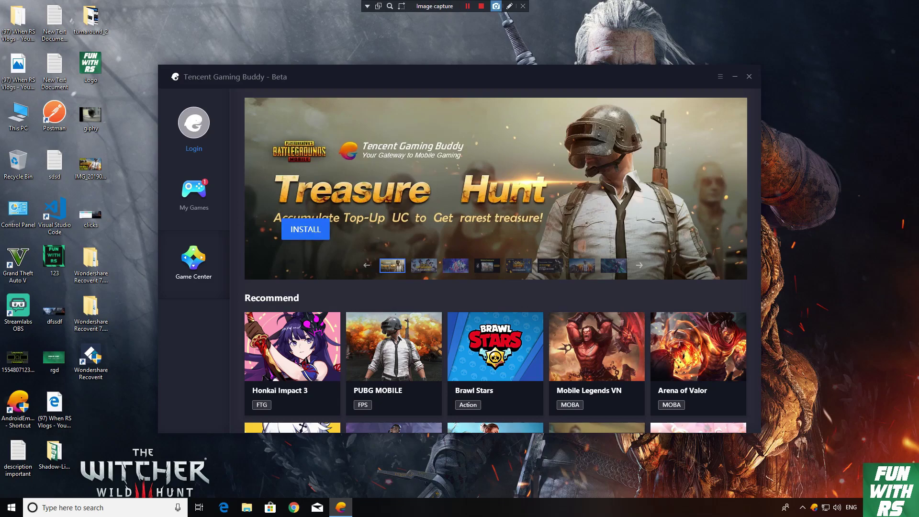
pyautogui.moveTo(331, 192)
pyautogui.mouseDown()
pyautogui.moveTo(356, 268)
pyautogui.moveTo(268, 290)
pyautogui.mouseUp()
pyautogui.click(305, 229)
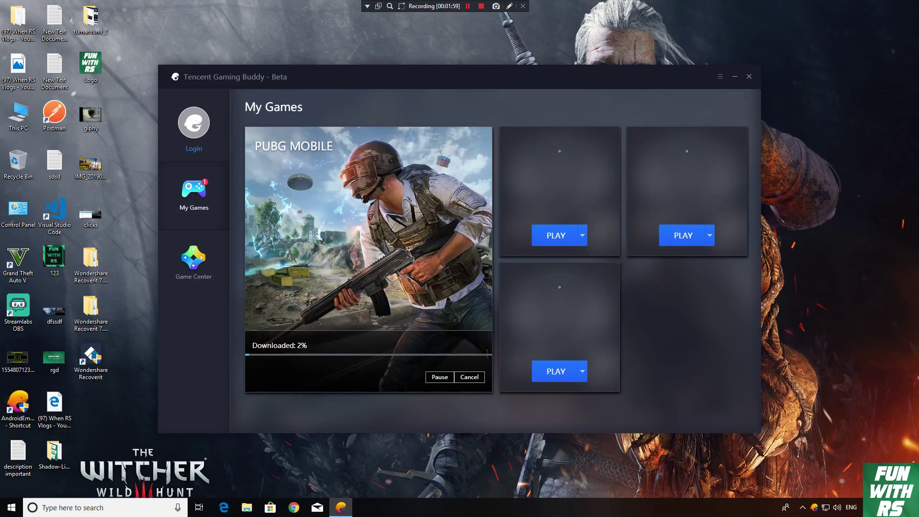
pyautogui.click(510, 7)
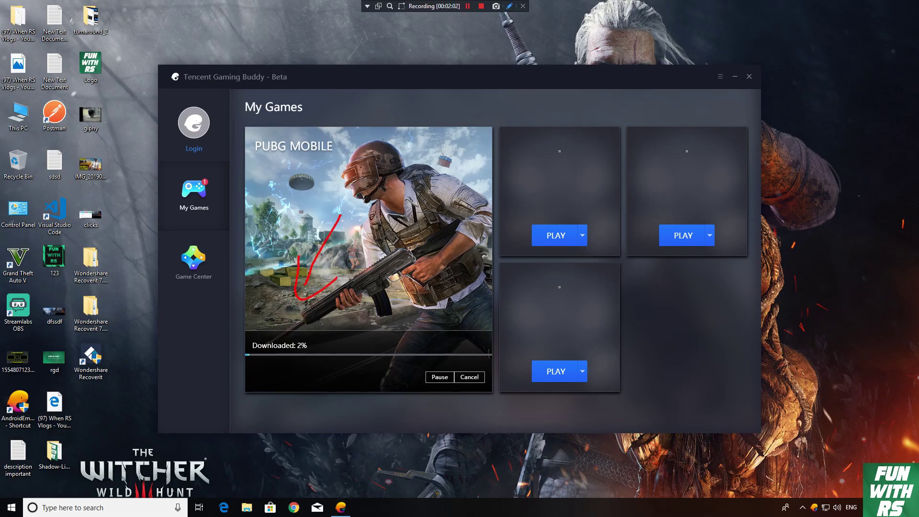
pyautogui.click(509, 6)
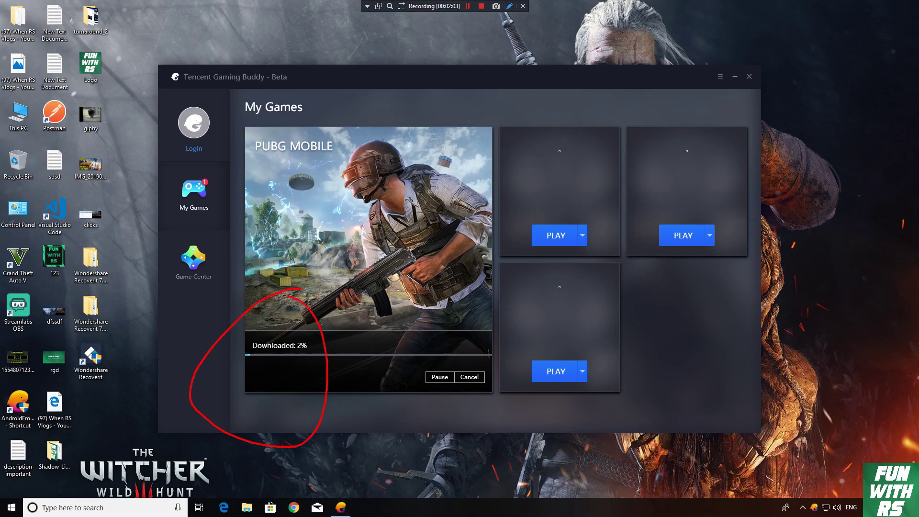